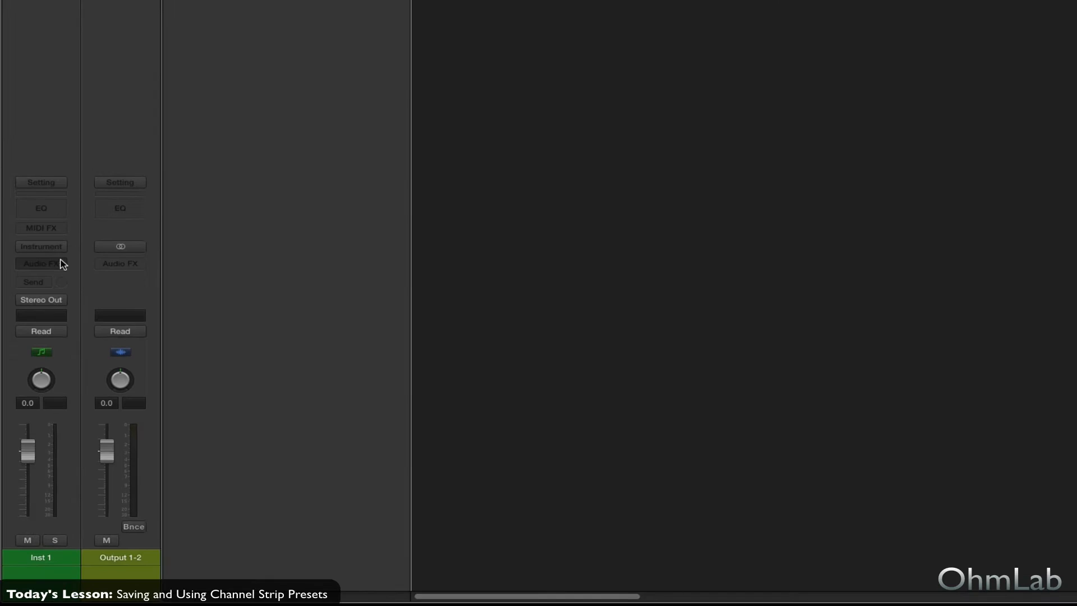
- Load Retro Synth in stereo as the Inst 1 instrument
left_click(49, 174)
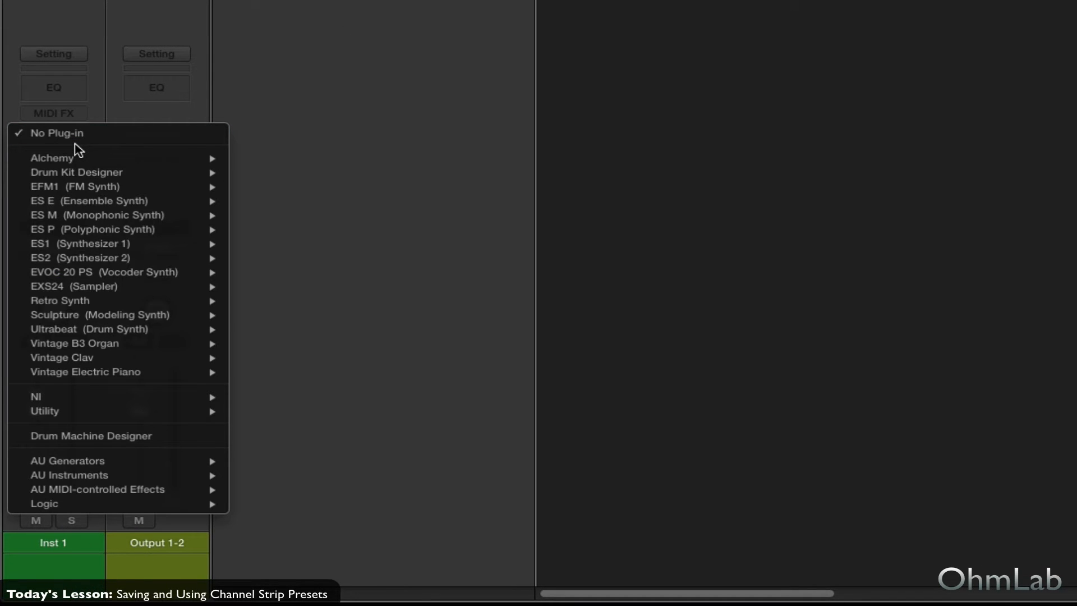
mouse_move(60, 300)
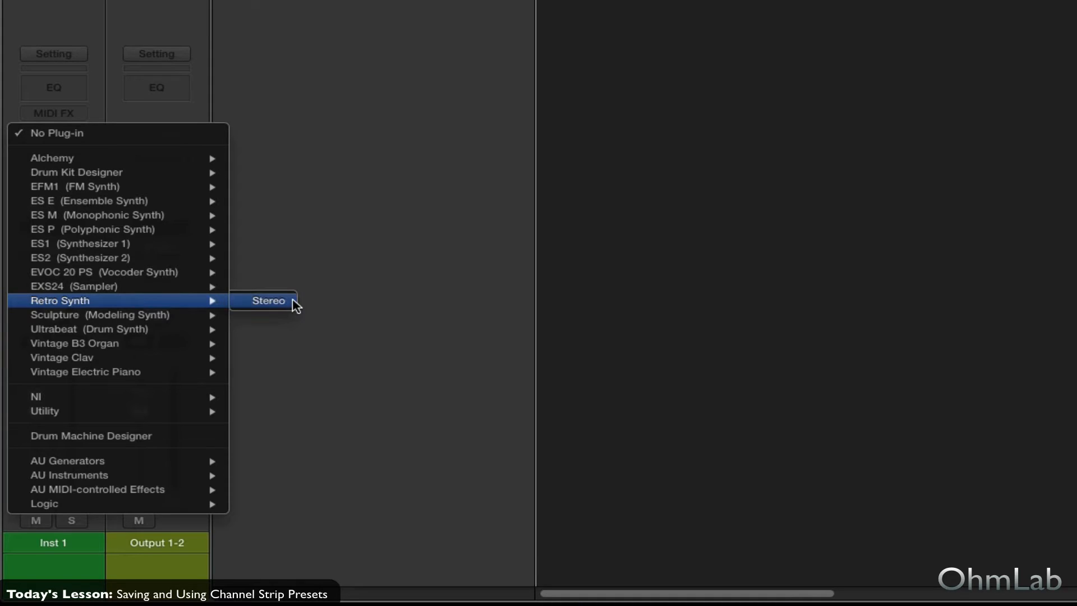
left_click(293, 300)
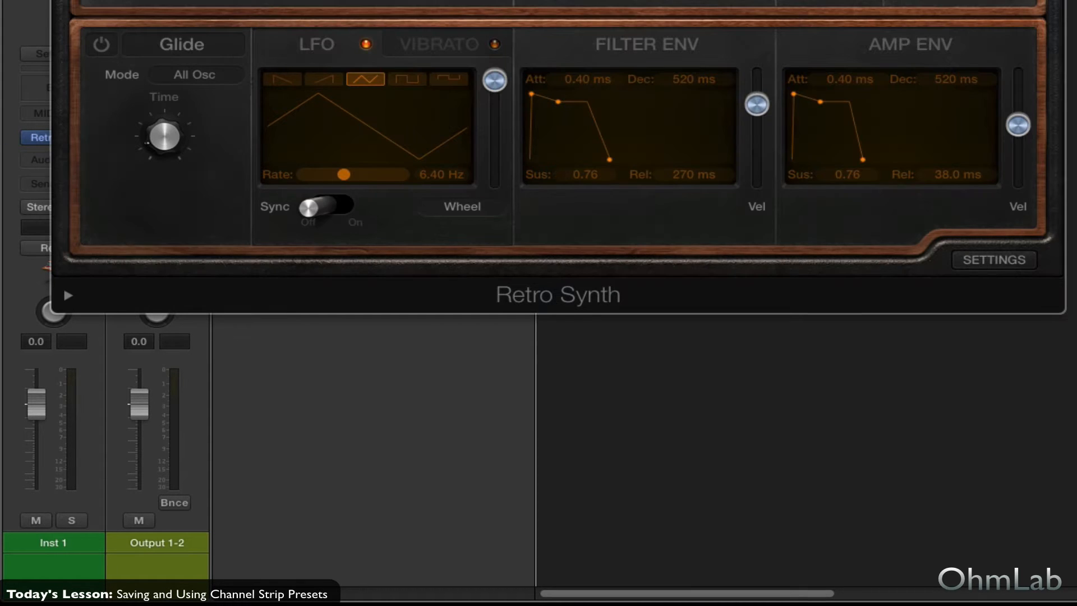
key("super+w")
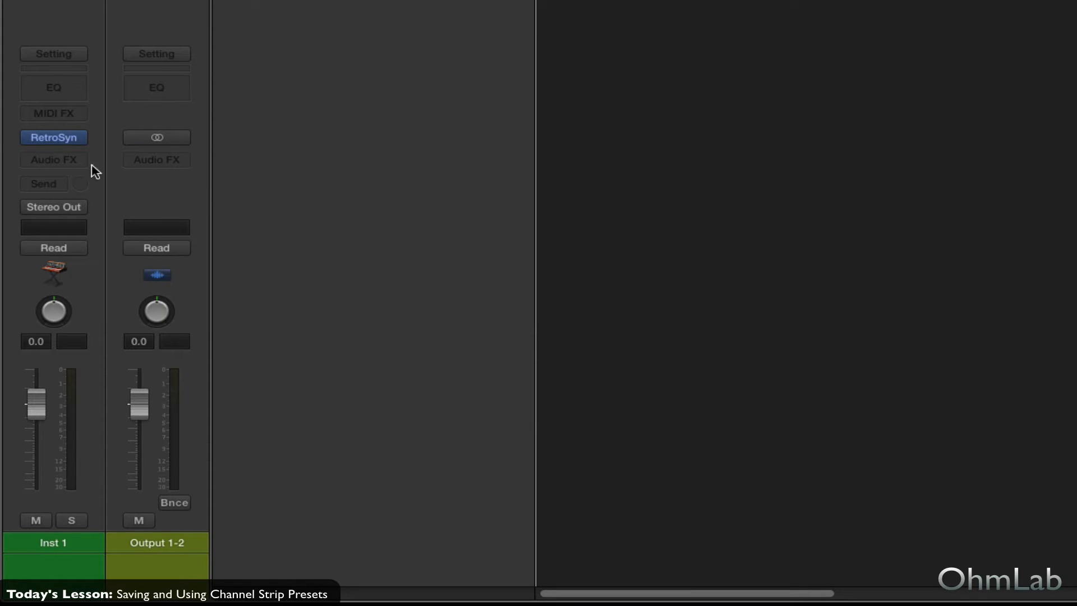
- Insert Direction Mixer, EVOC 20 TrackOscillator and Phaser as the three Audio FX
left_click(78, 160)
mouse_move(50, 265)
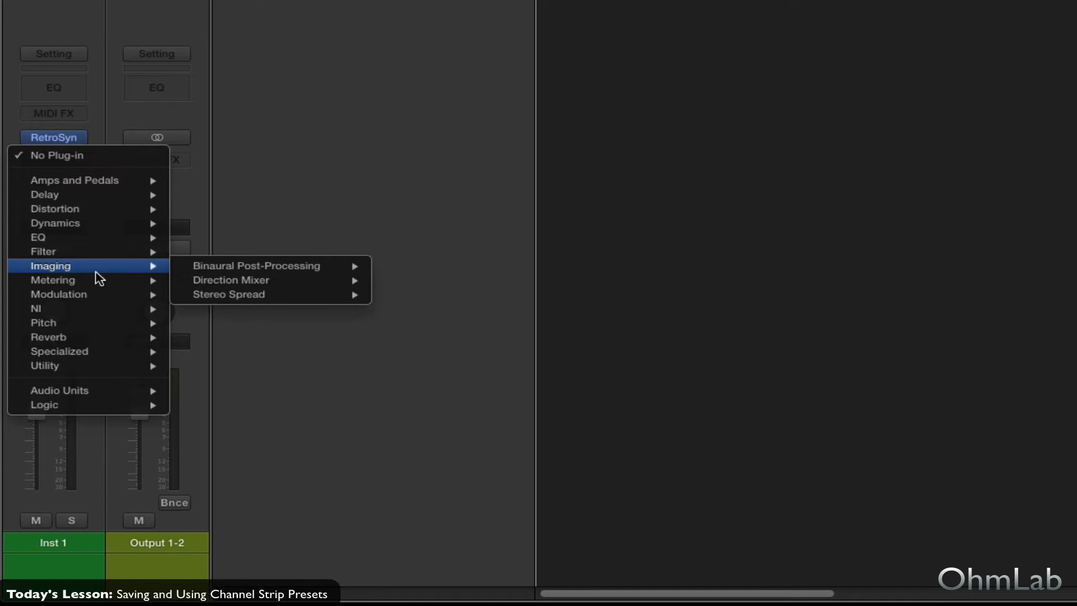
left_click(244, 282)
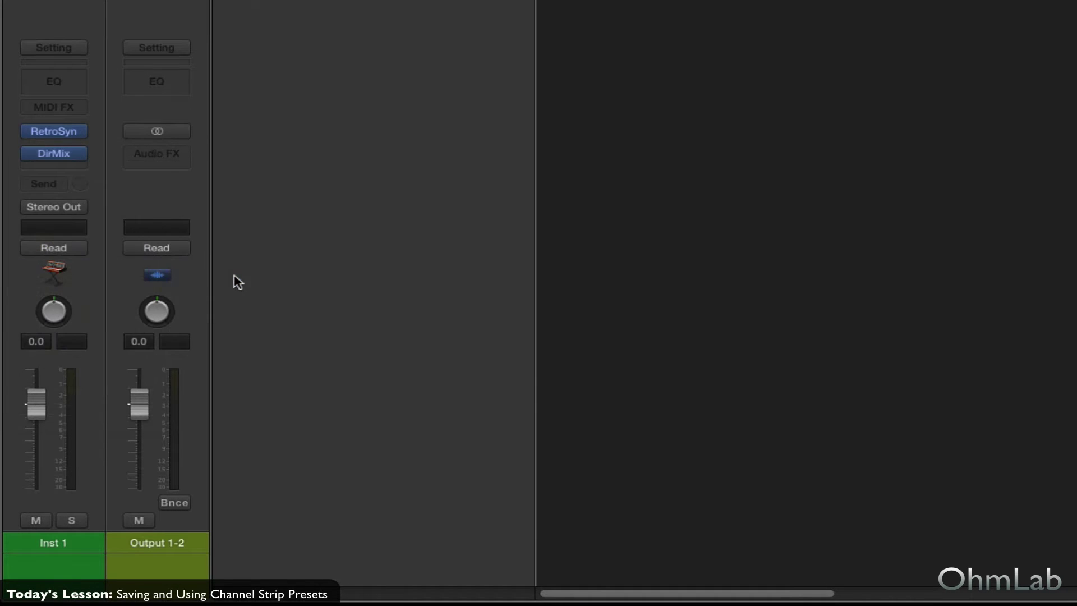
left_click(74, 172)
key("Escape")
left_click(76, 168)
mouse_move(43, 261)
left_click(292, 286)
left_click(75, 172)
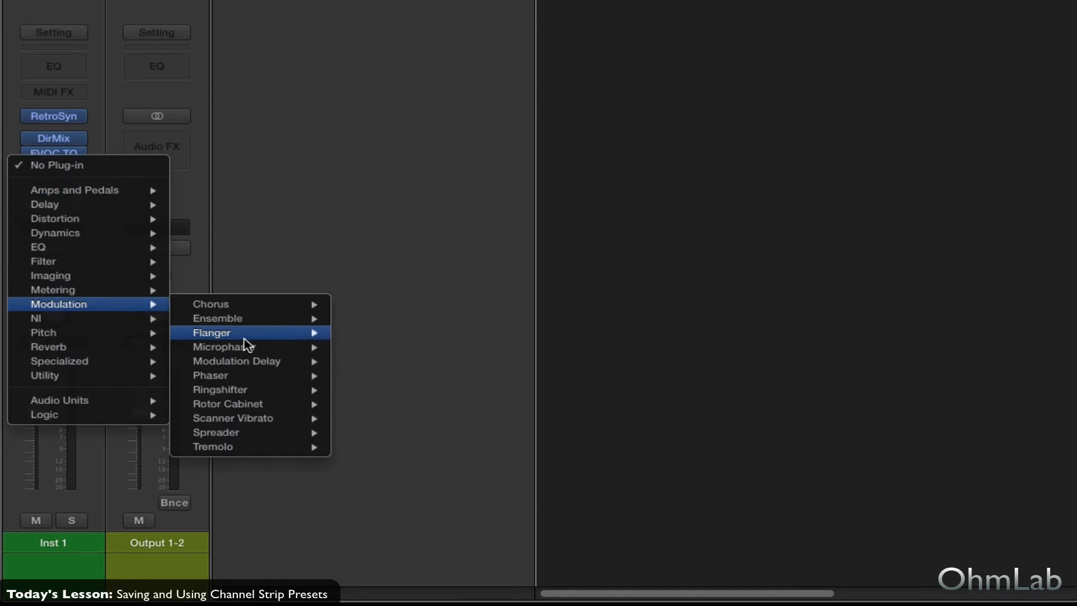
left_click(361, 347)
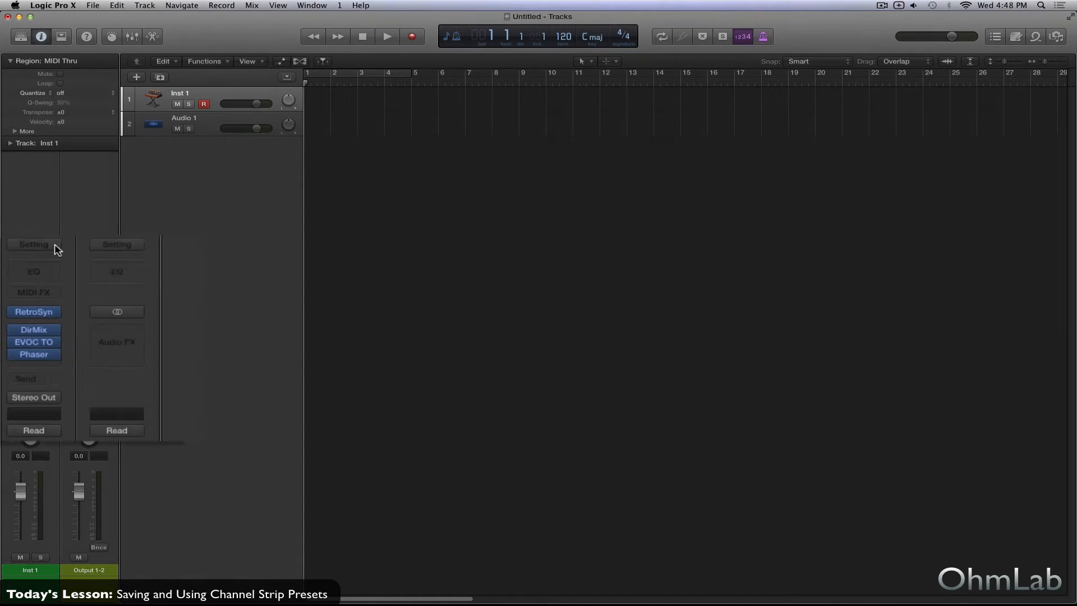
- Bring up the Setting menu at the top of the Inst 1 channel strip
left_click(54, 248)
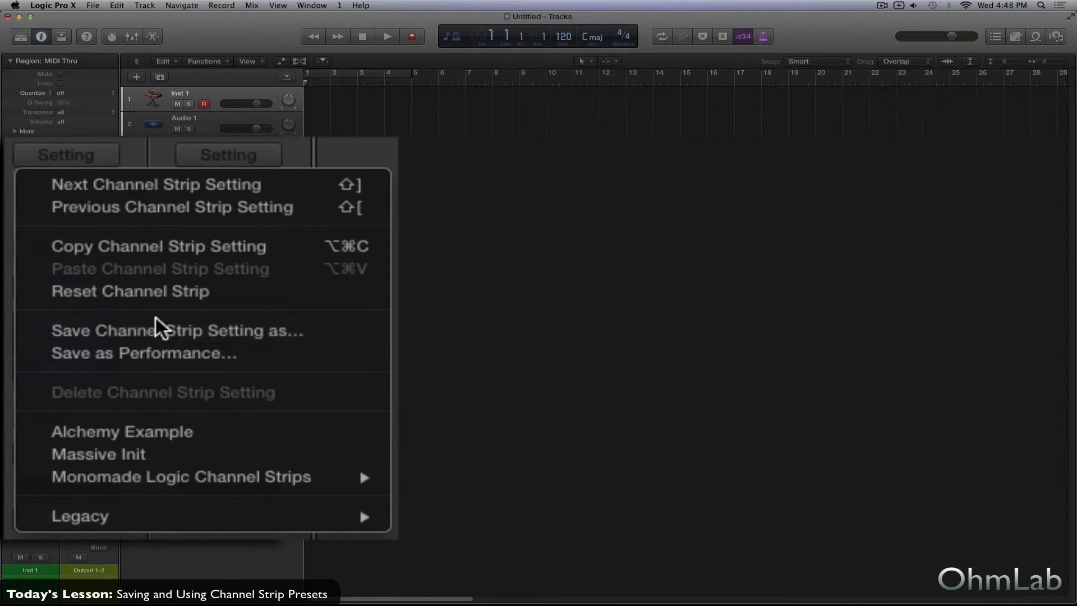
left_click(253, 243)
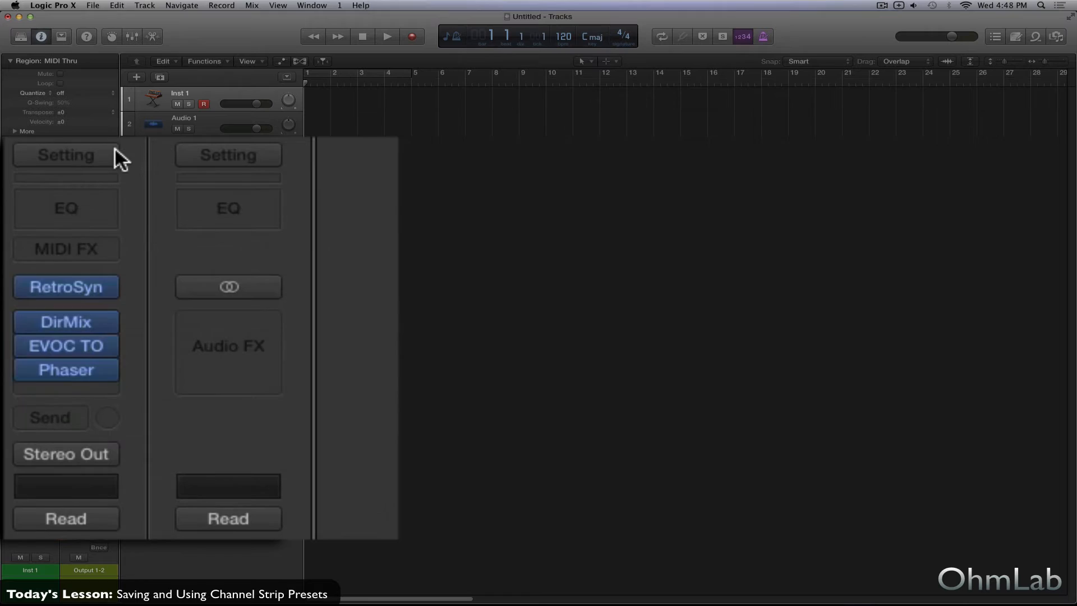
left_click(112, 154)
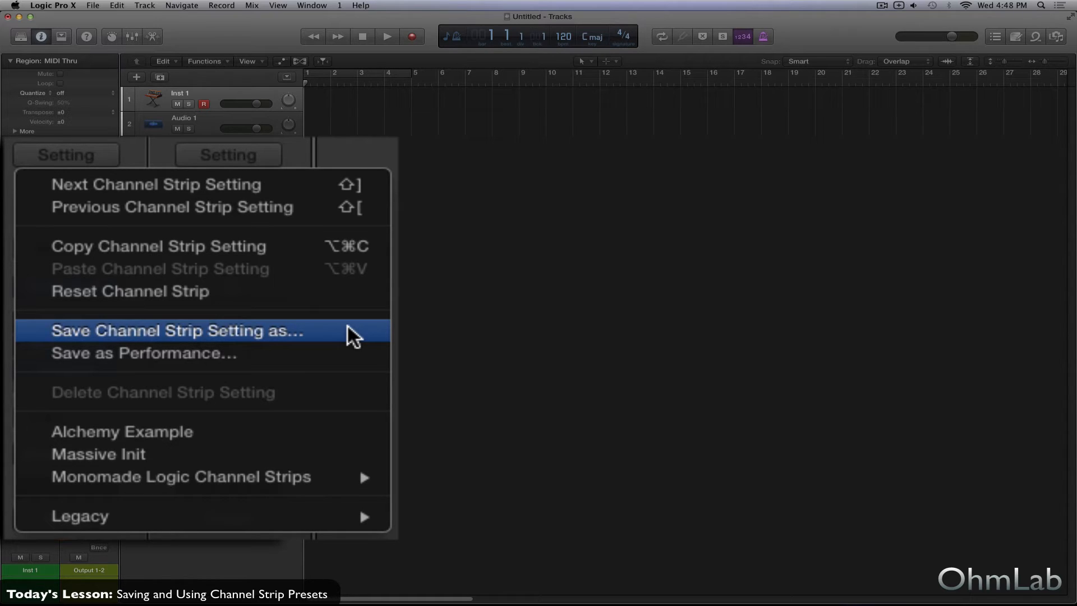
- Save the Inst 1 strip as a channel strip setting named Retro Awesome
left_click(298, 330)
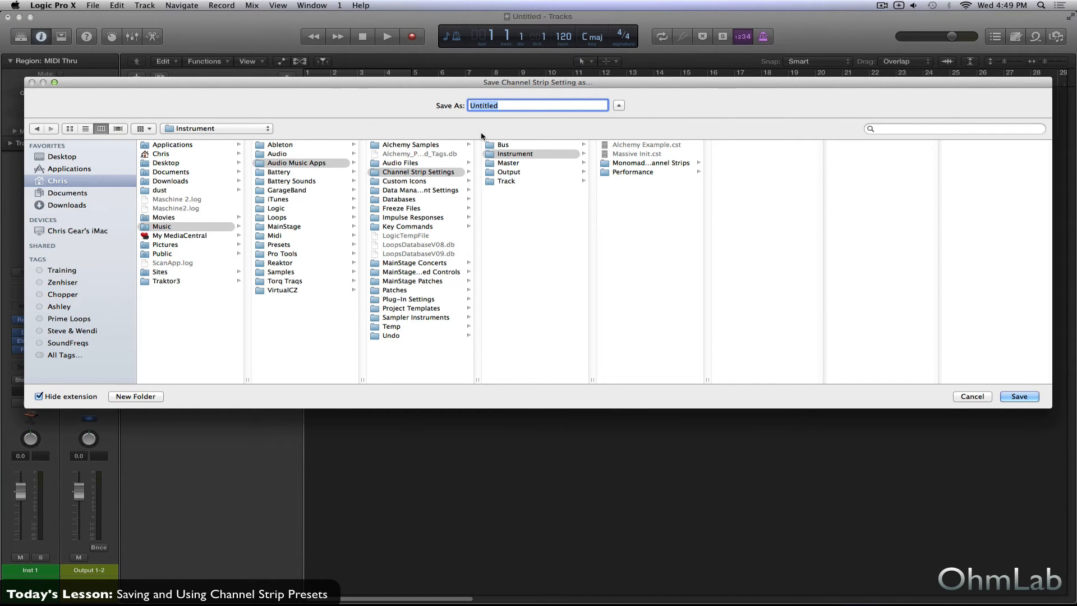
type("R")
type("etro Awesome")
left_click(1019, 397)
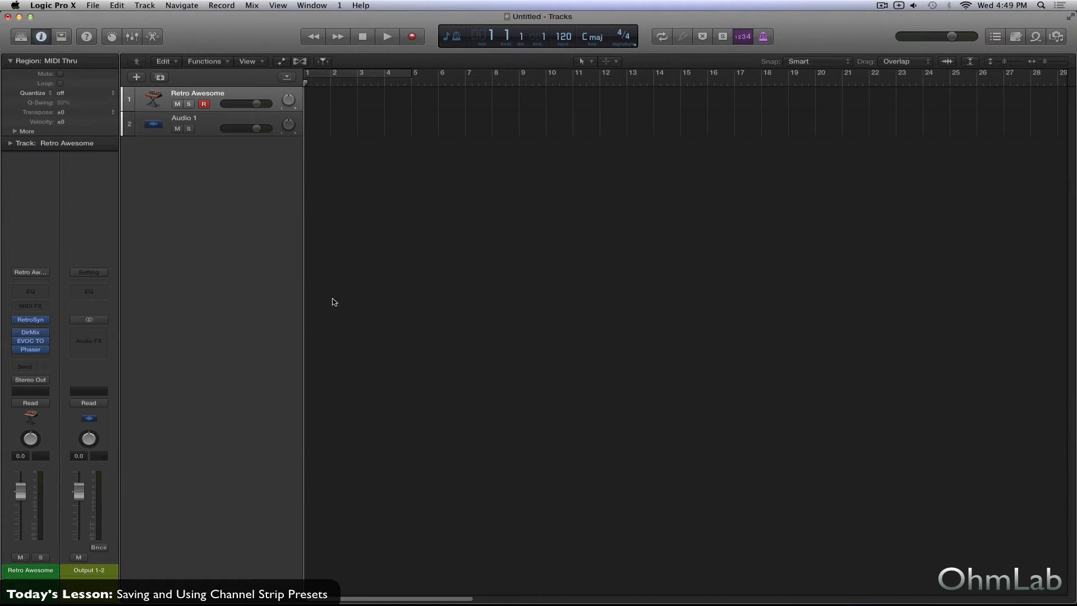
- Reset the Retro Awesome channel strip back to an empty Inst 1
left_click(47, 275)
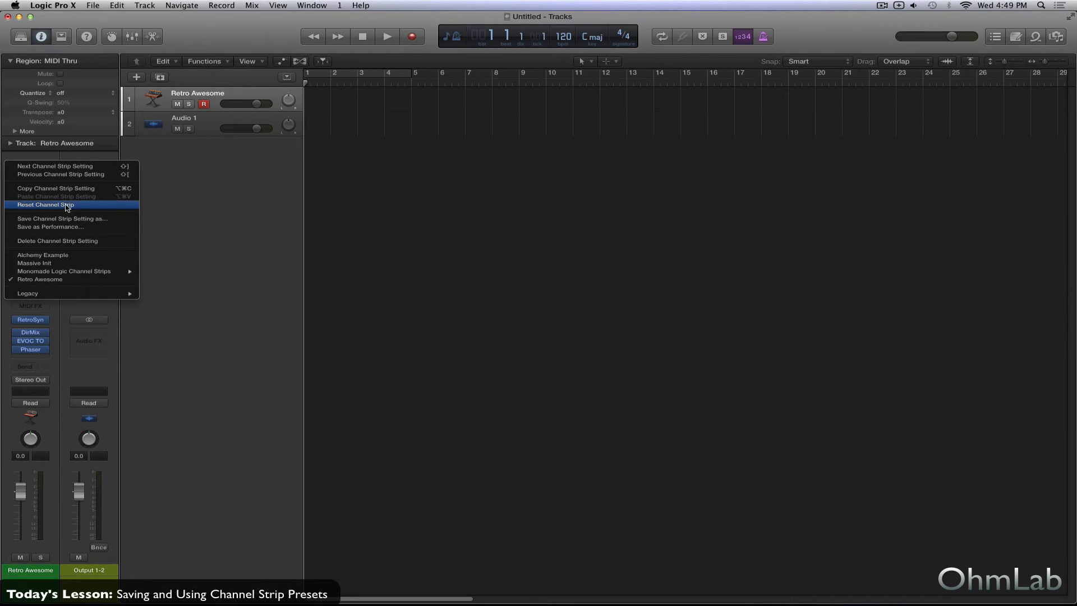
left_click(66, 205)
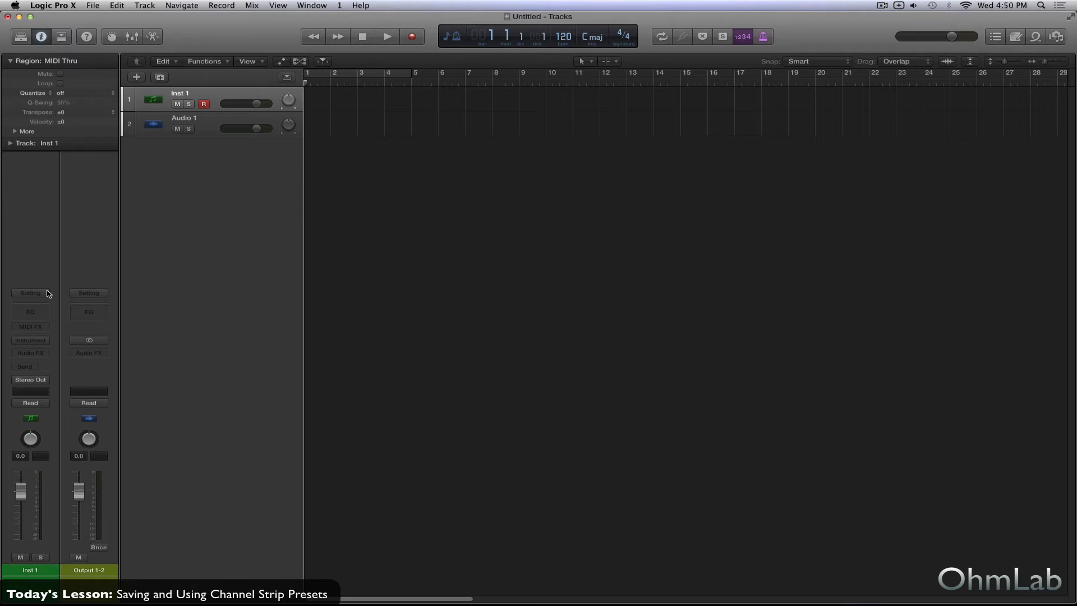
- Load the Alchemy Example setting onto Inst 1 and move to the Audio 1 track
left_click(47, 292)
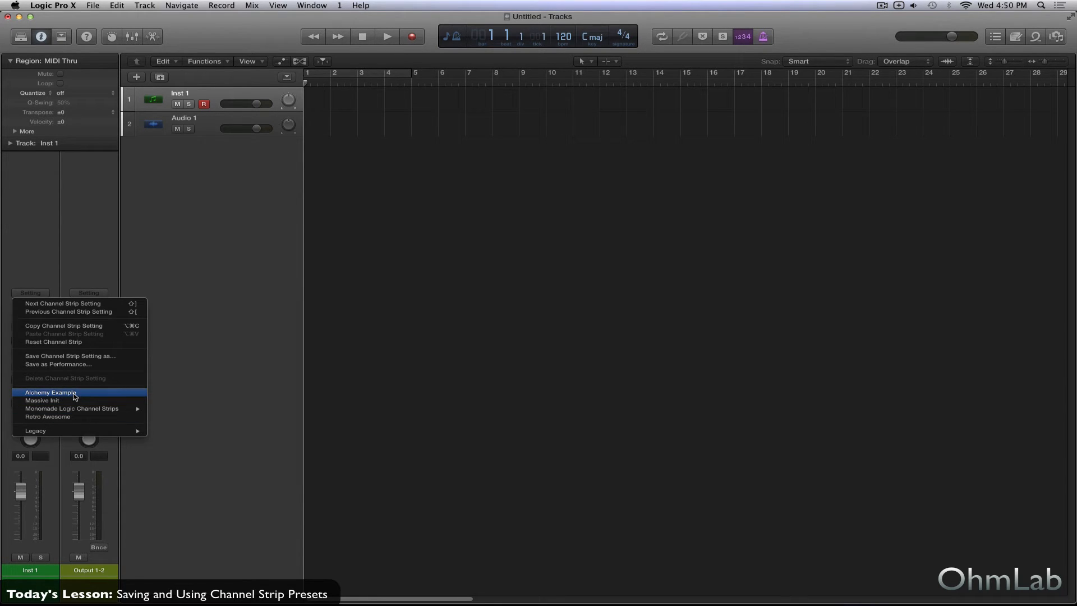
left_click(74, 394)
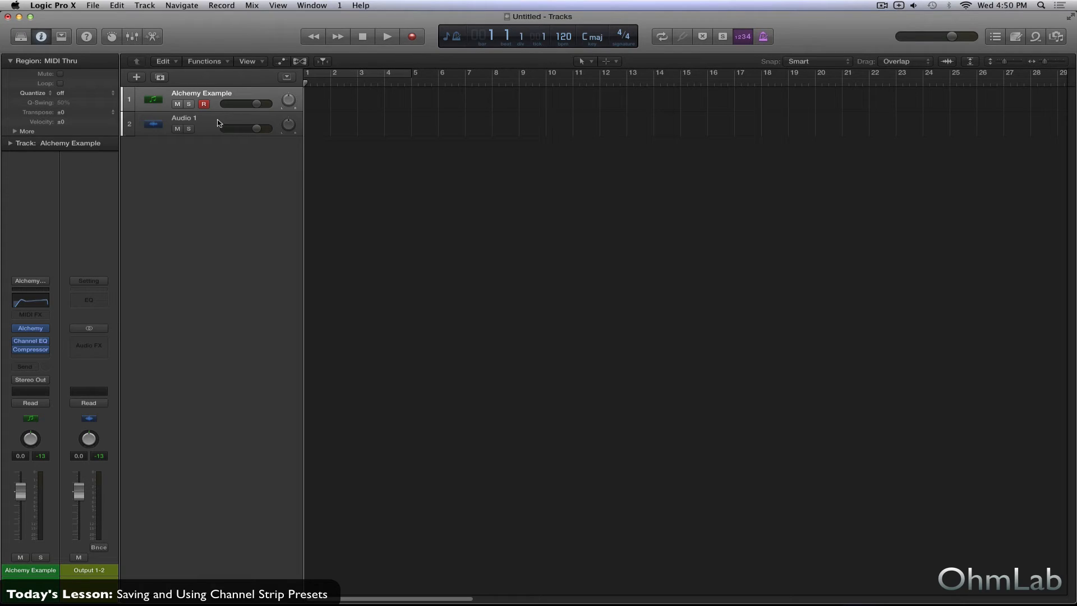
left_click(220, 123)
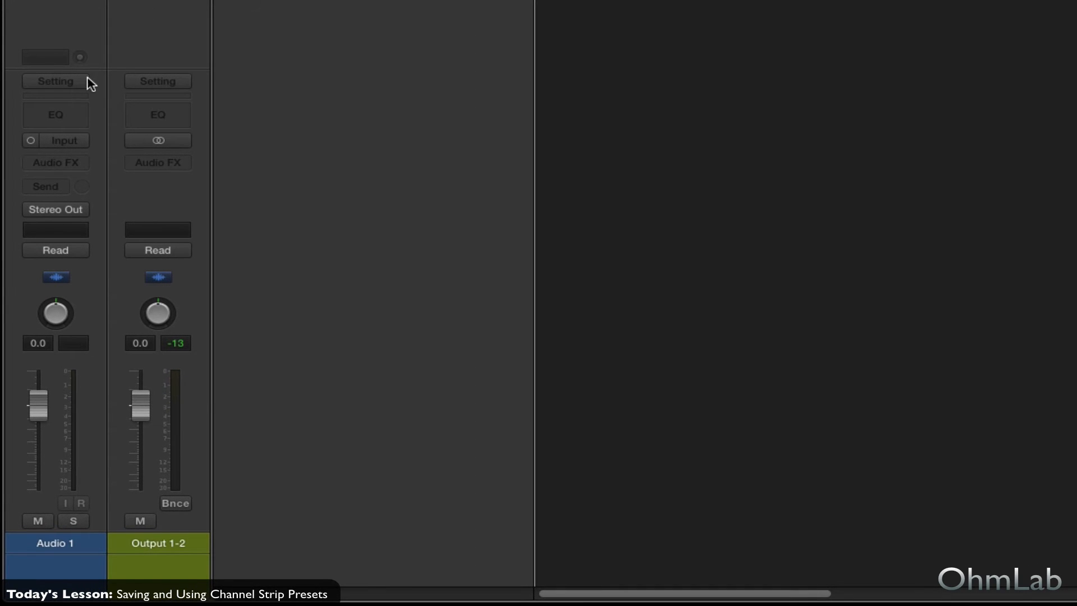
- Load the Guitar Rig Example setting onto the Audio 1 channel strip
left_click(86, 82)
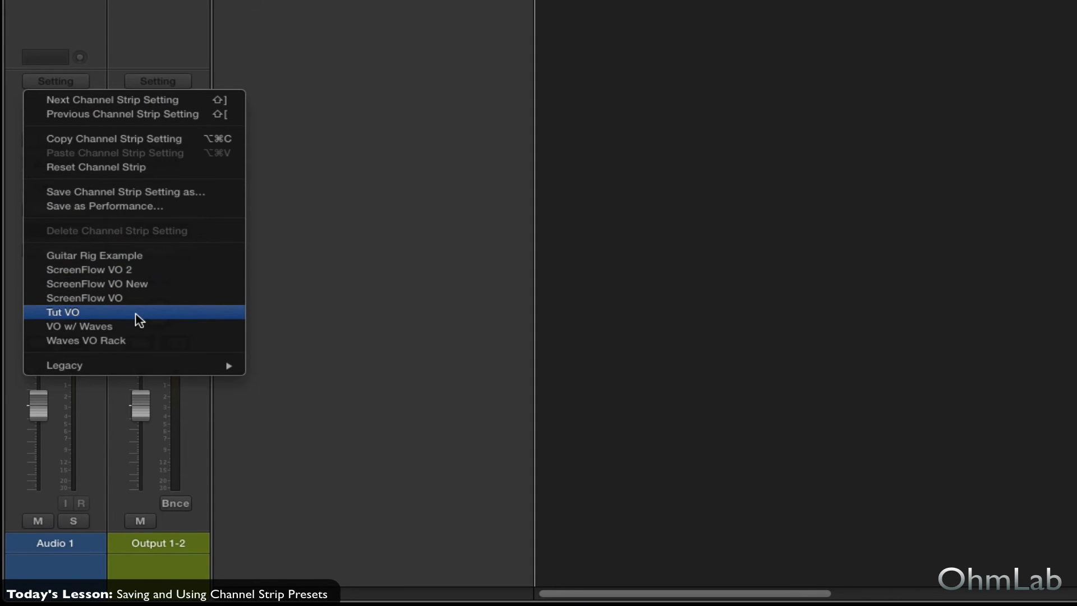
left_click(136, 255)
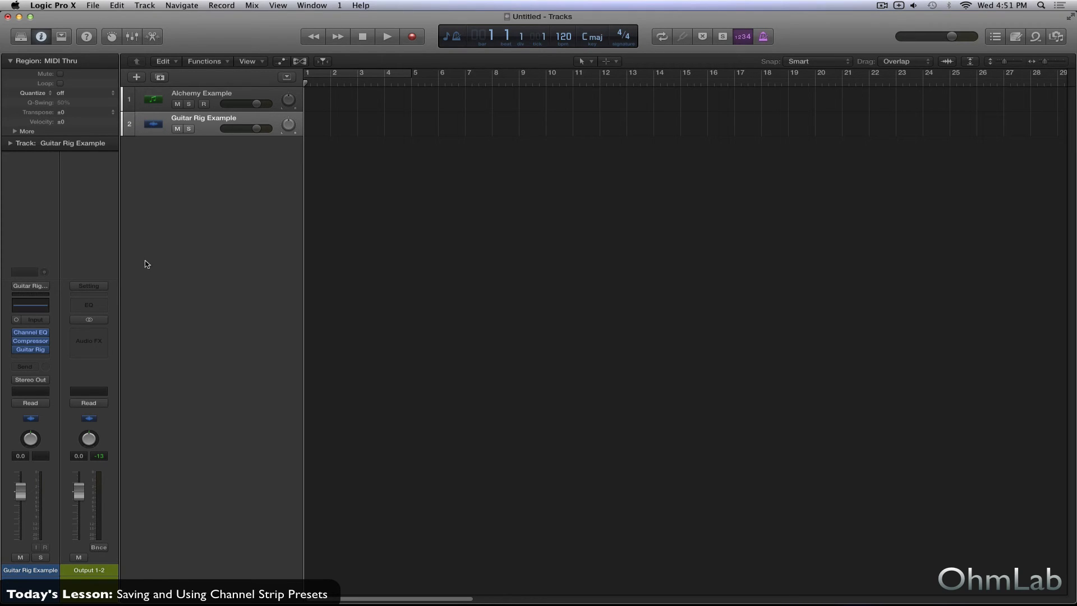
left_click(41, 286)
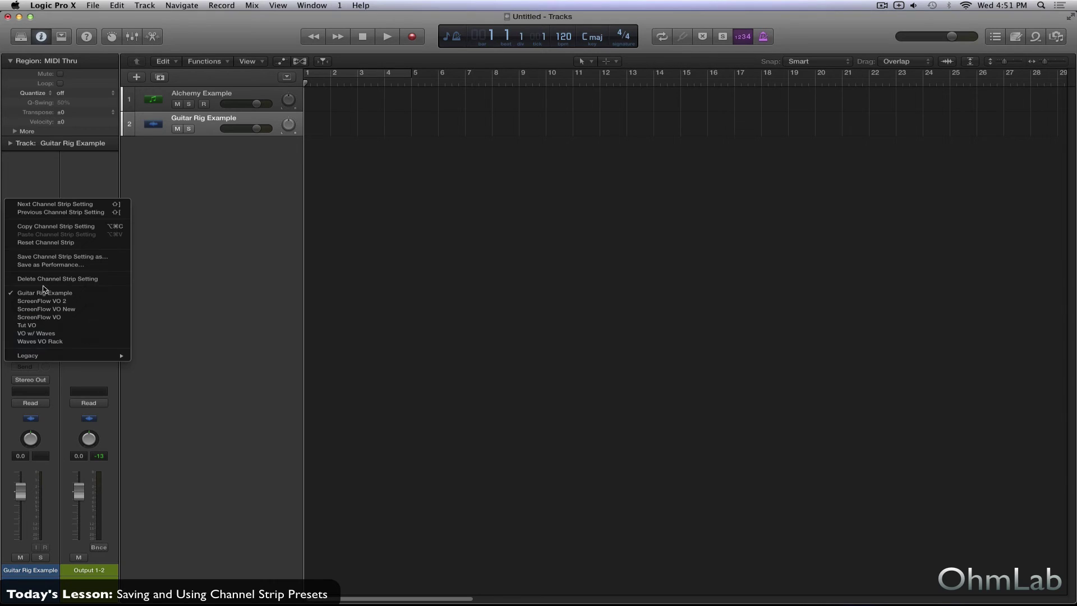
left_click(63, 256)
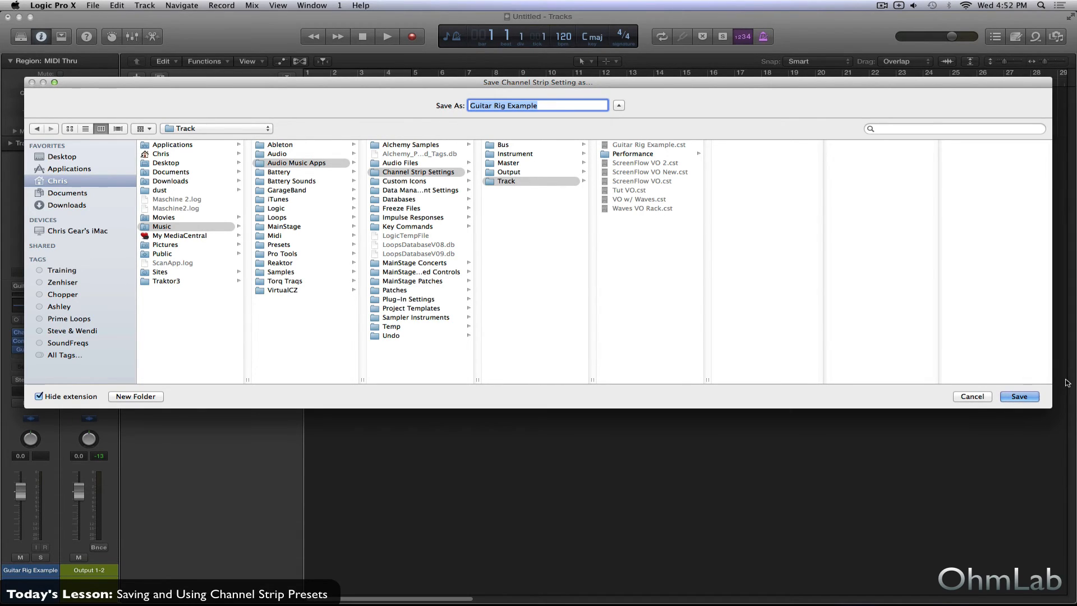
left_click(972, 397)
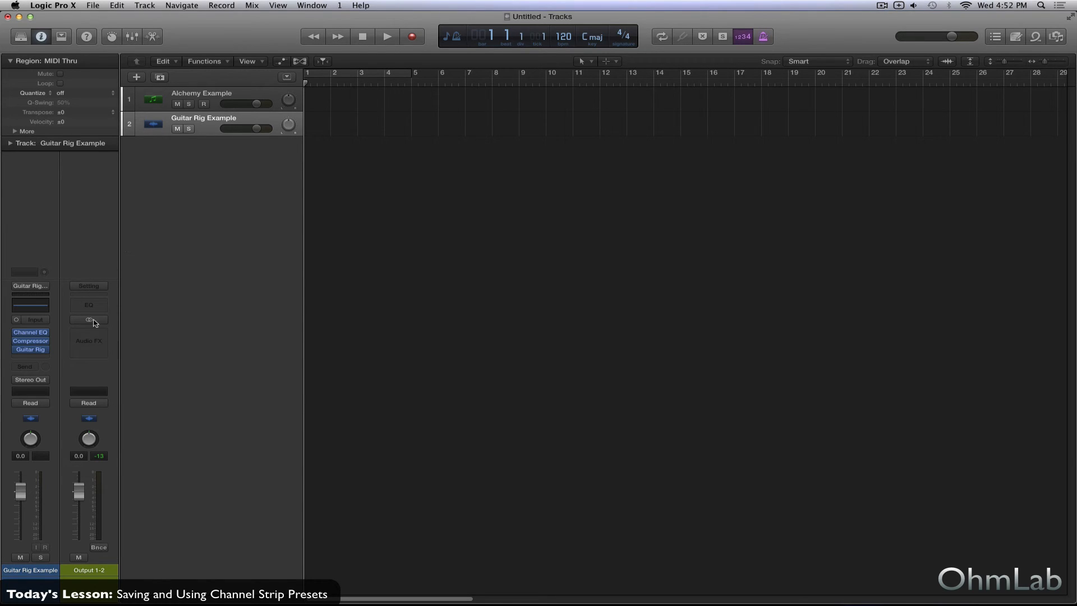
left_click(100, 287)
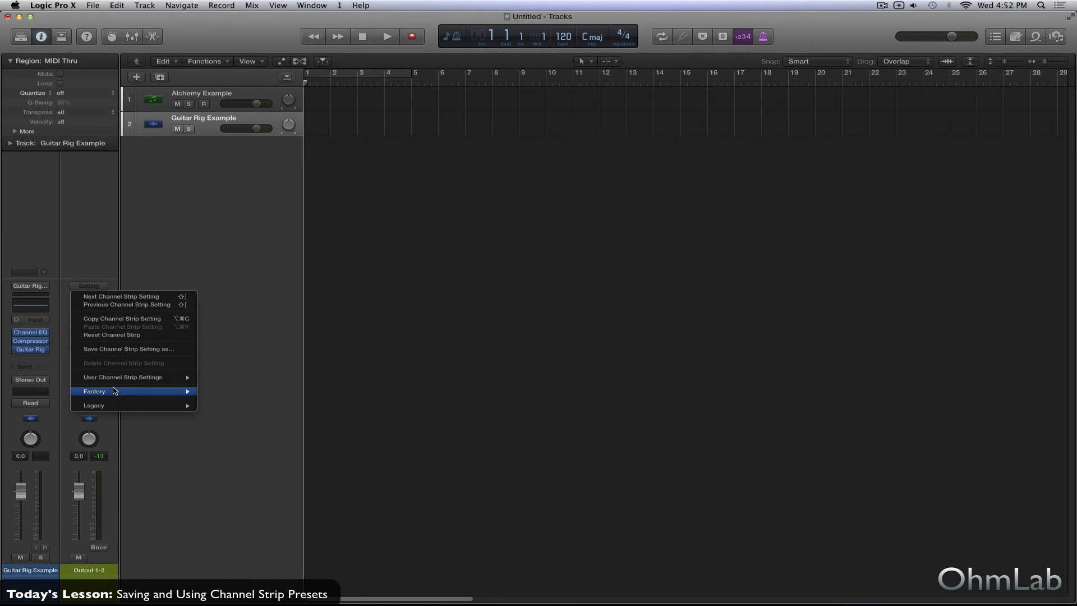
left_click(234, 363)
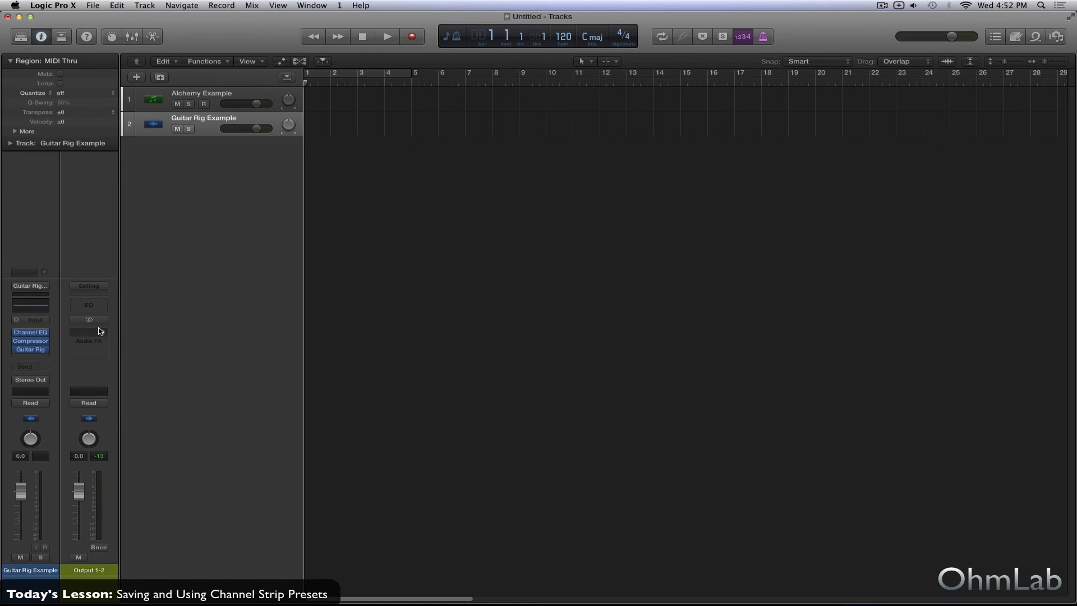
left_click(101, 287)
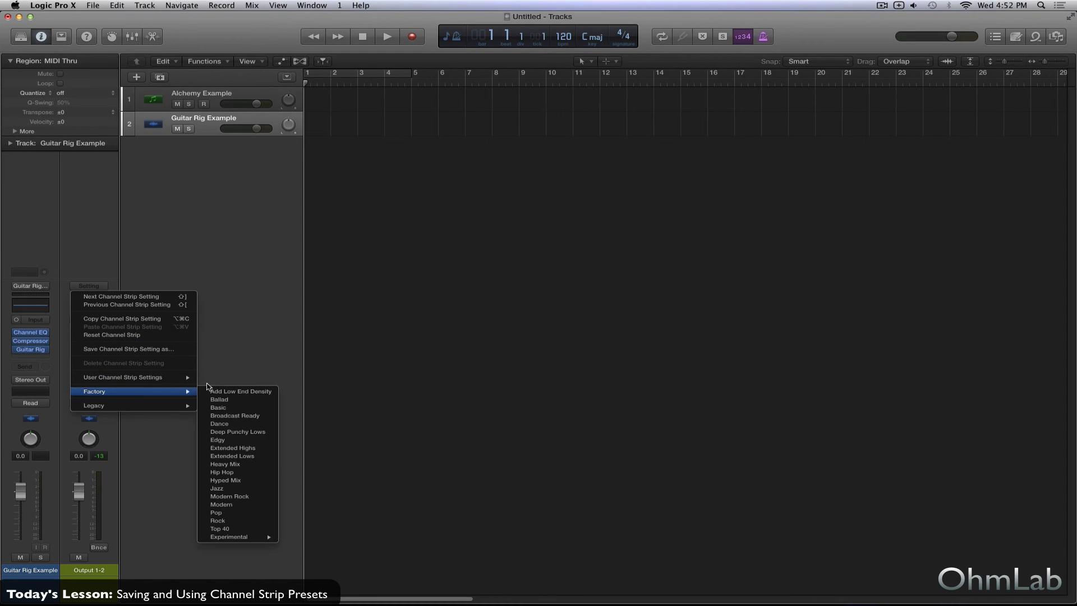
left_click(244, 371)
- Insert Channel EQ, a stereo Compressor and MultiMeter on the Output 1-2 strip
left_click(95, 339)
mouse_move(80, 377)
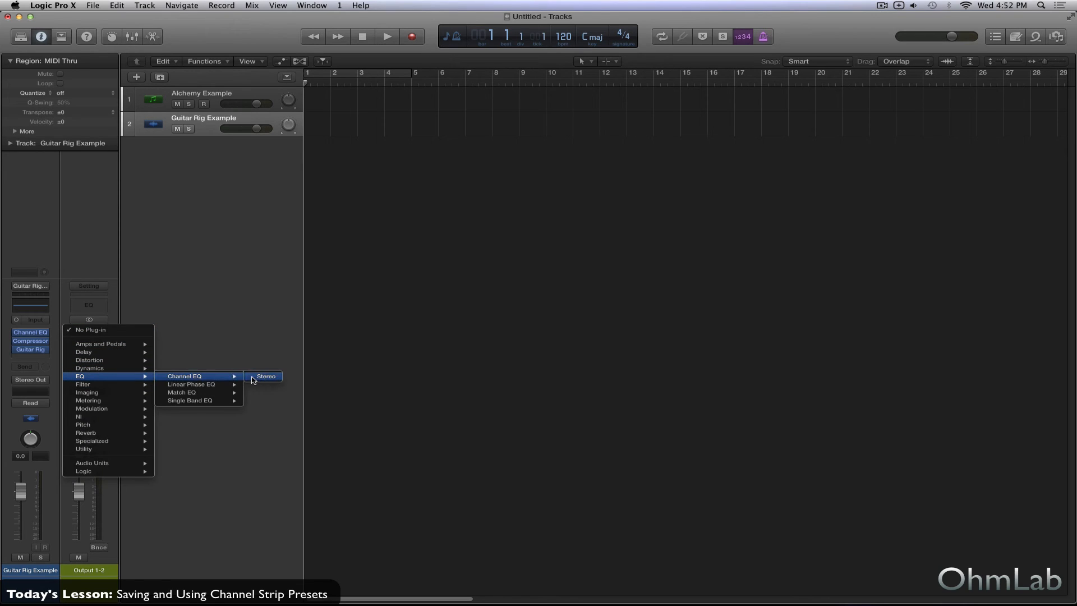
left_click(262, 377)
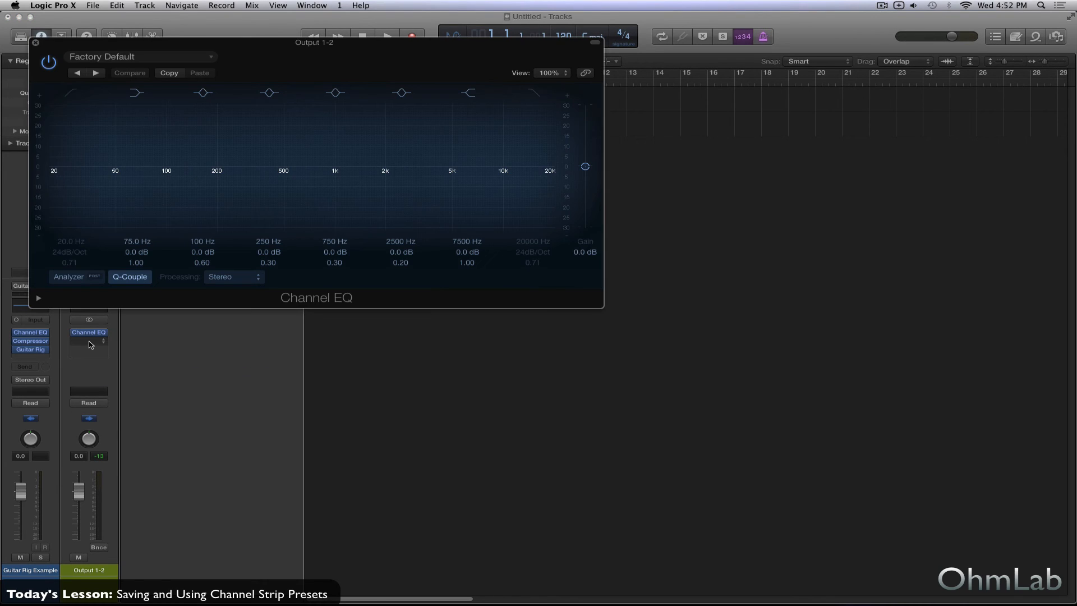
left_click(89, 345)
mouse_move(90, 376)
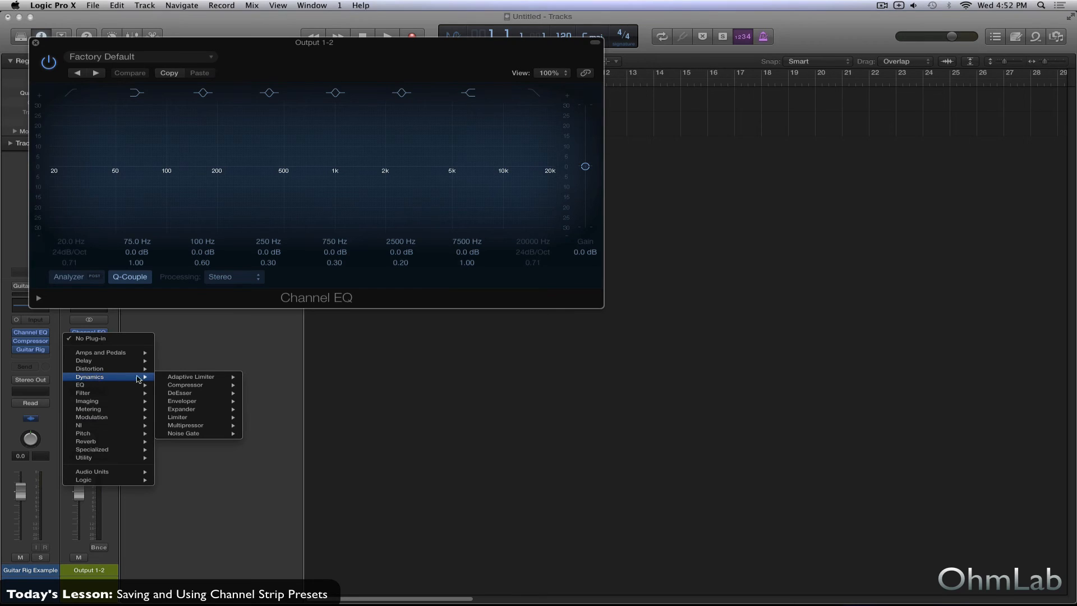
mouse_move(185, 385)
left_click(261, 387)
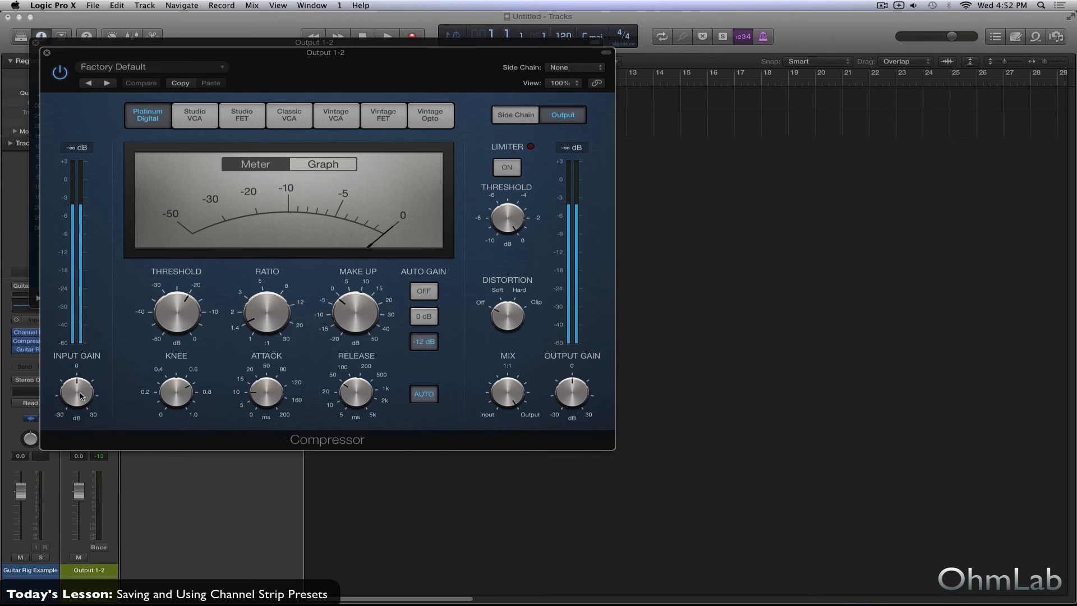
left_click(36, 42)
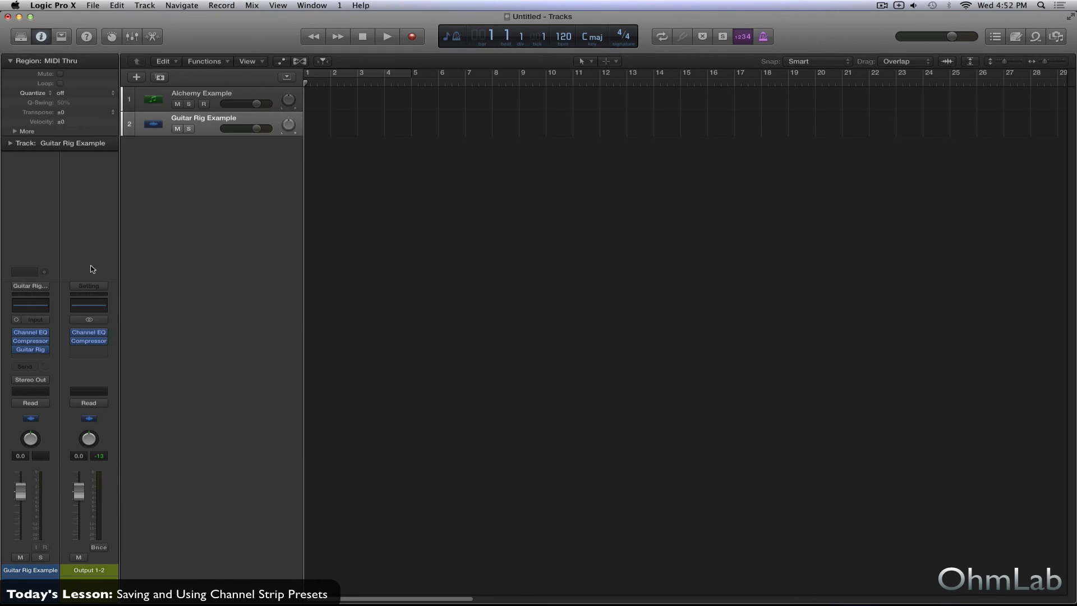
left_click(90, 348)
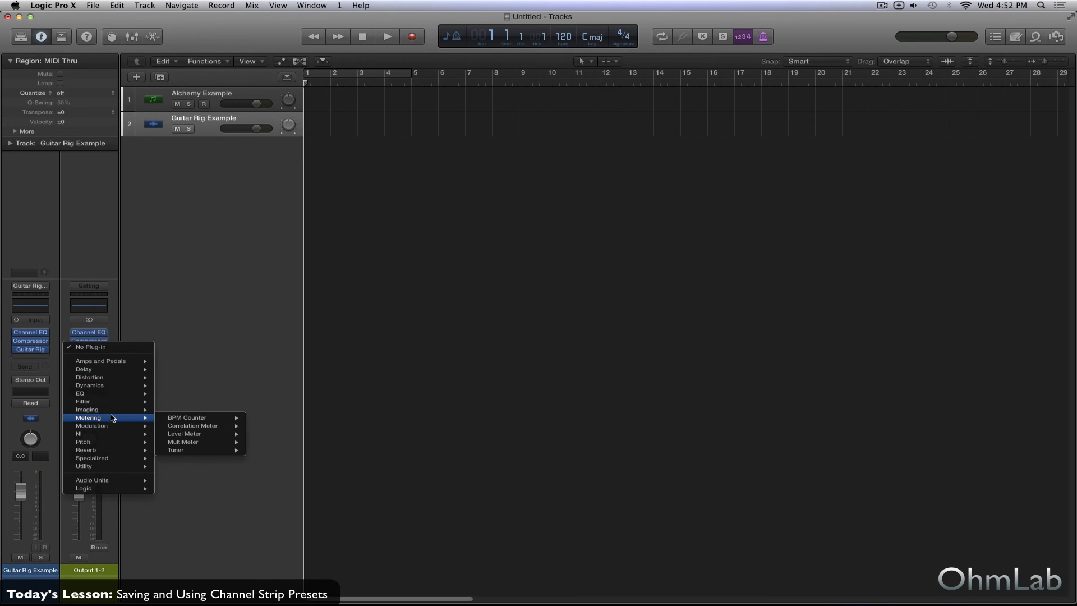
mouse_move(183, 442)
left_click(268, 442)
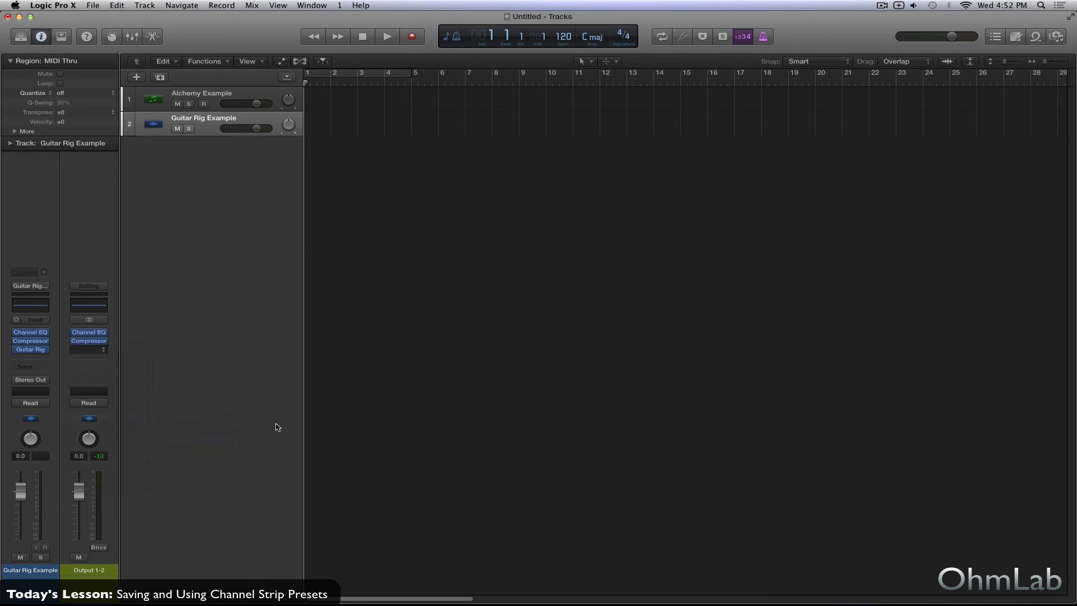
left_click(36, 44)
left_click(103, 288)
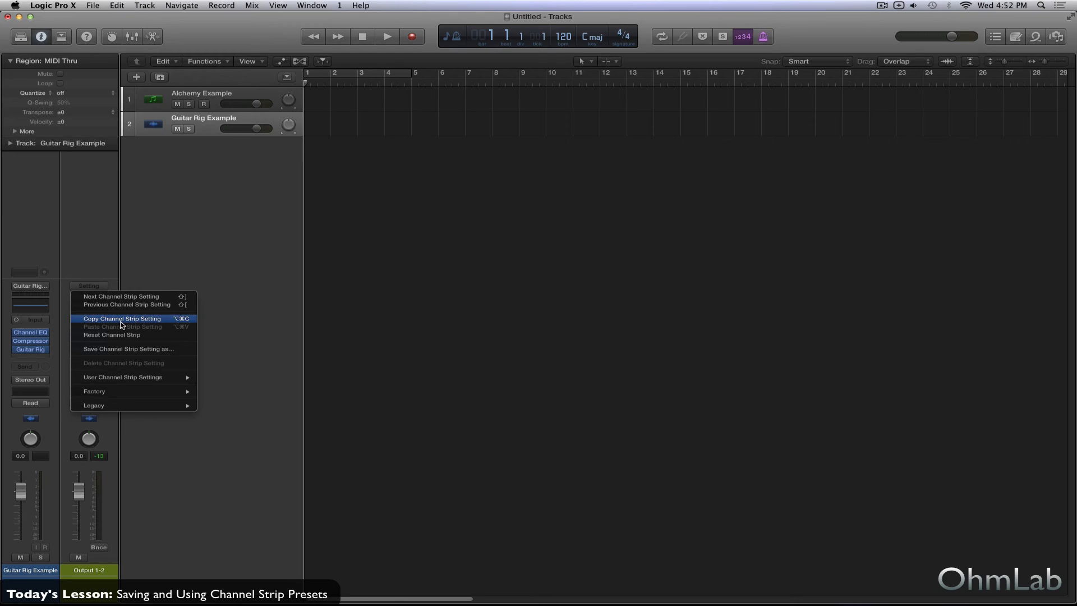
- Save the Output 1-2 strip as a channel strip setting named Basic Output
left_click(128, 349)
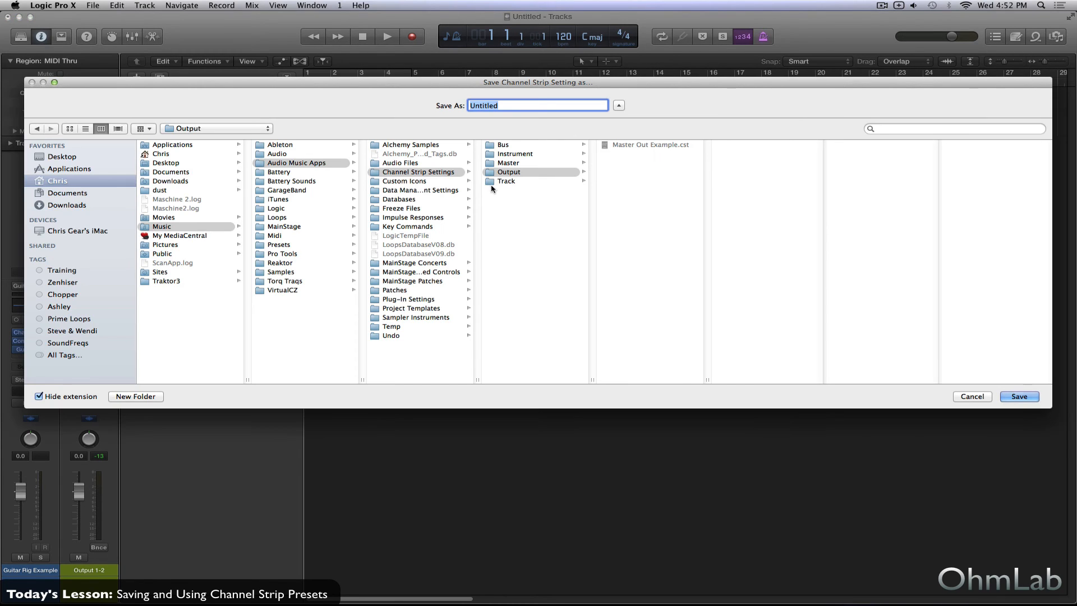
type("Ba")
type("sic Output")
left_click(1018, 396)
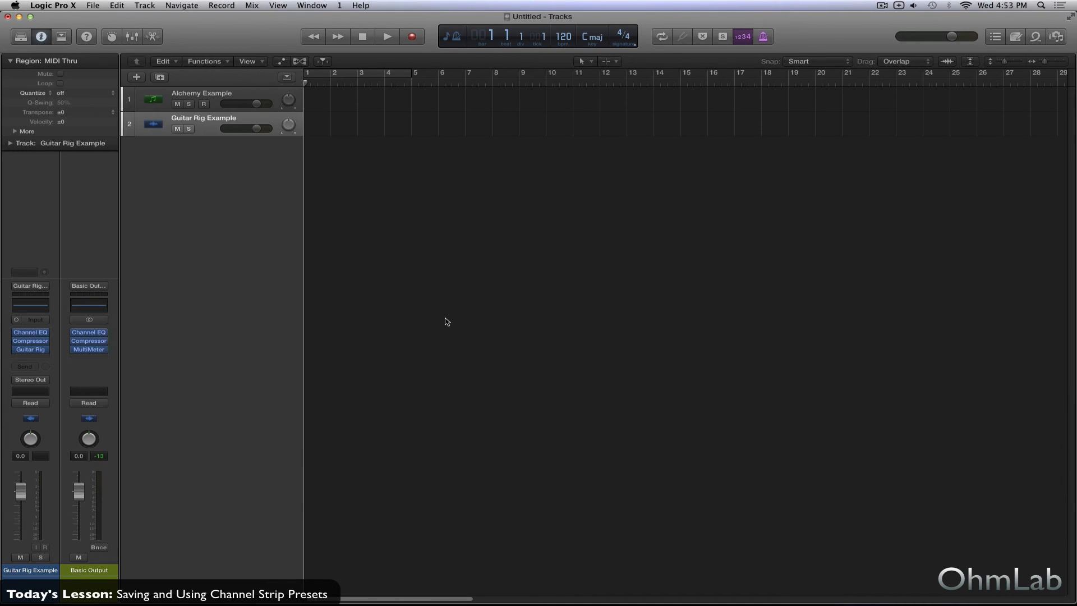